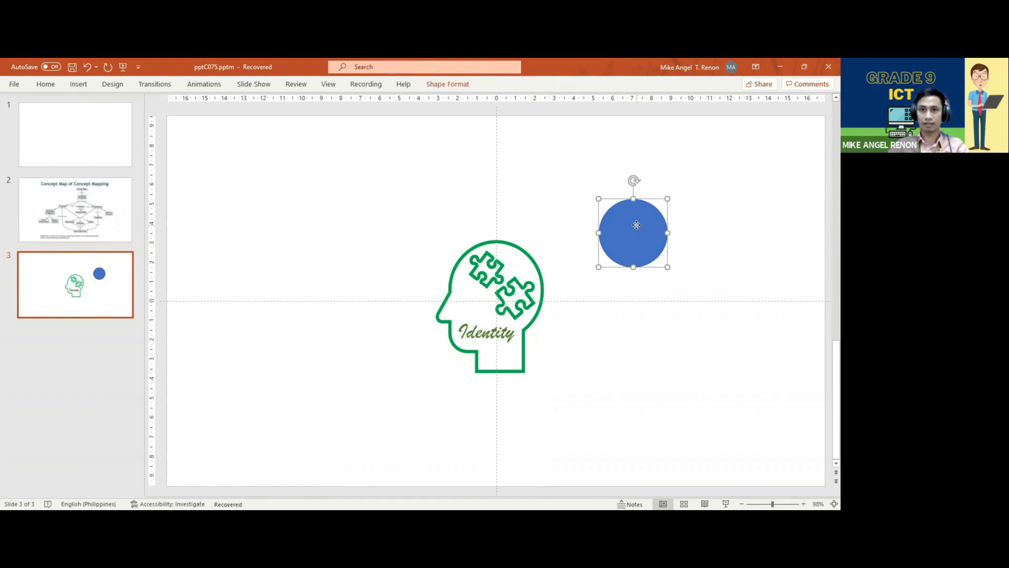
- Fill the blue circle with Green, Accent 6, Lighter 40% and remove its outline
right_click(637, 226)
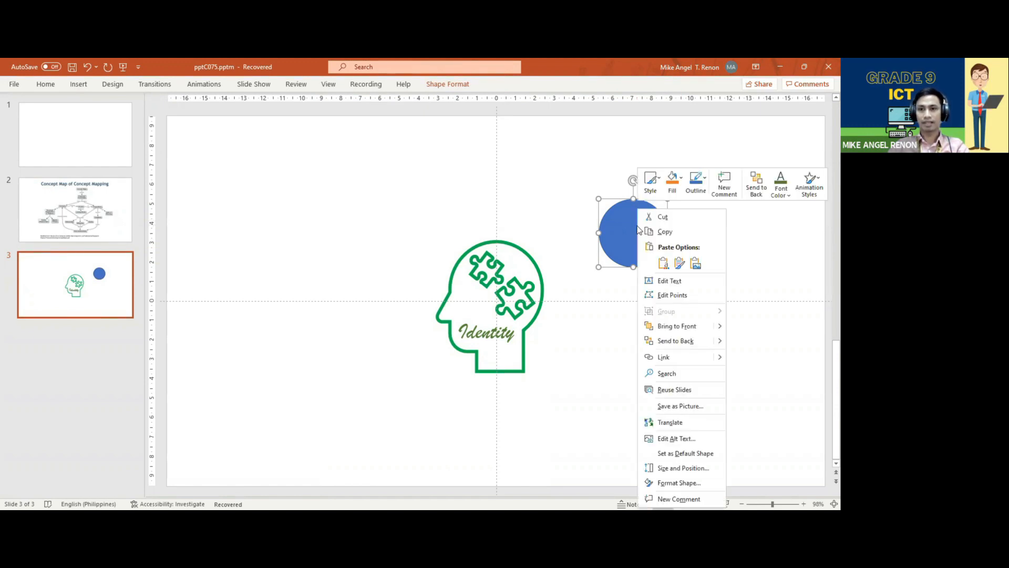
left_click(678, 187)
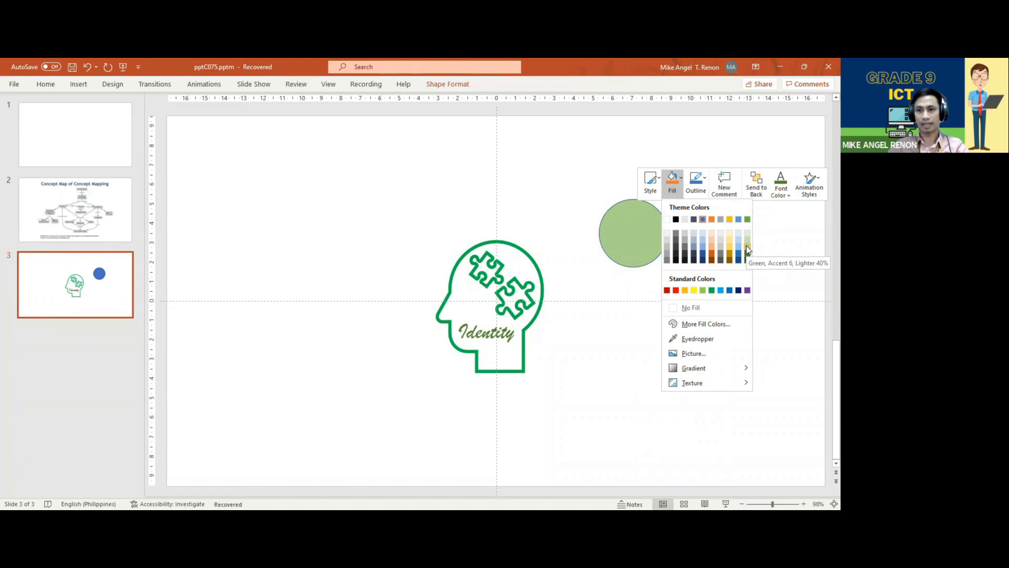
left_click(748, 250)
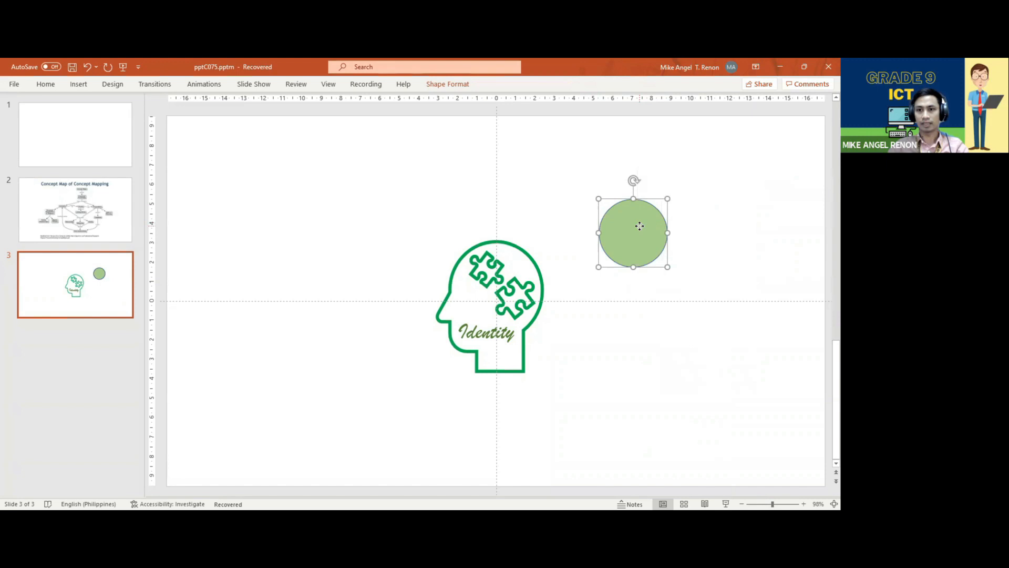
right_click(640, 211)
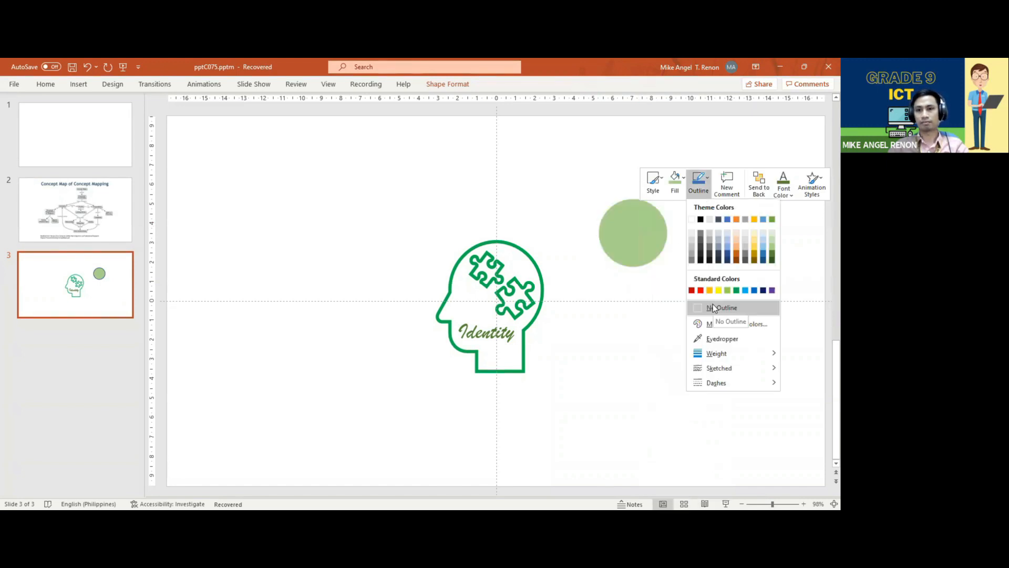
left_click(365, 206)
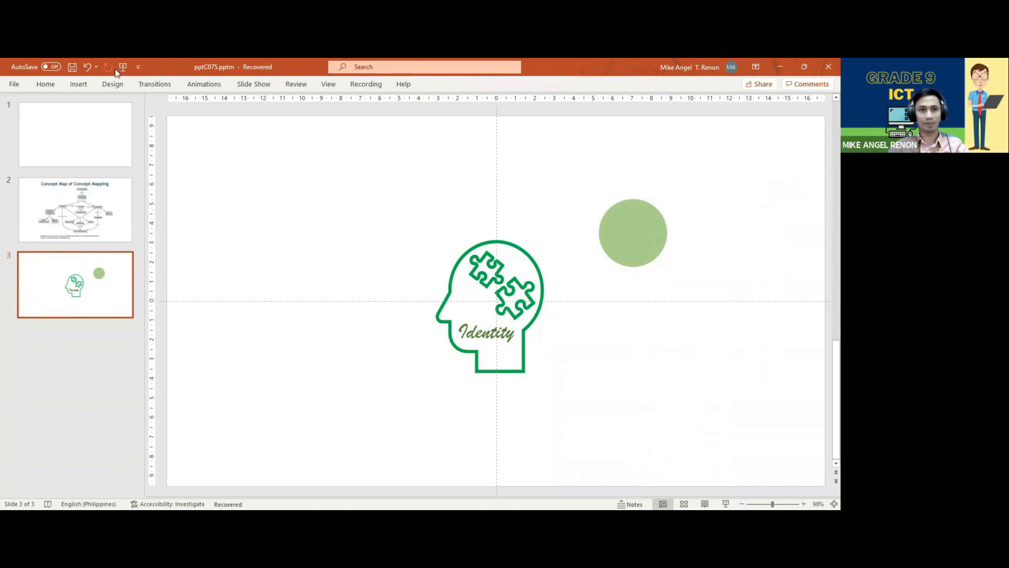
- Draw a hollow circle around the light green circle and thin its ring so a white gap separates the two
left_click(84, 86)
left_click(192, 112)
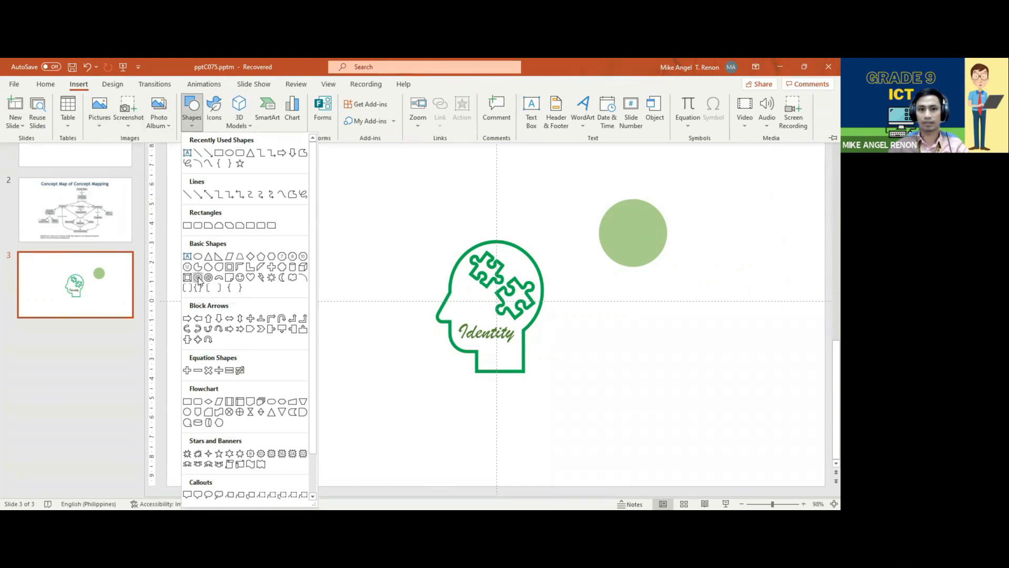
left_click(198, 277)
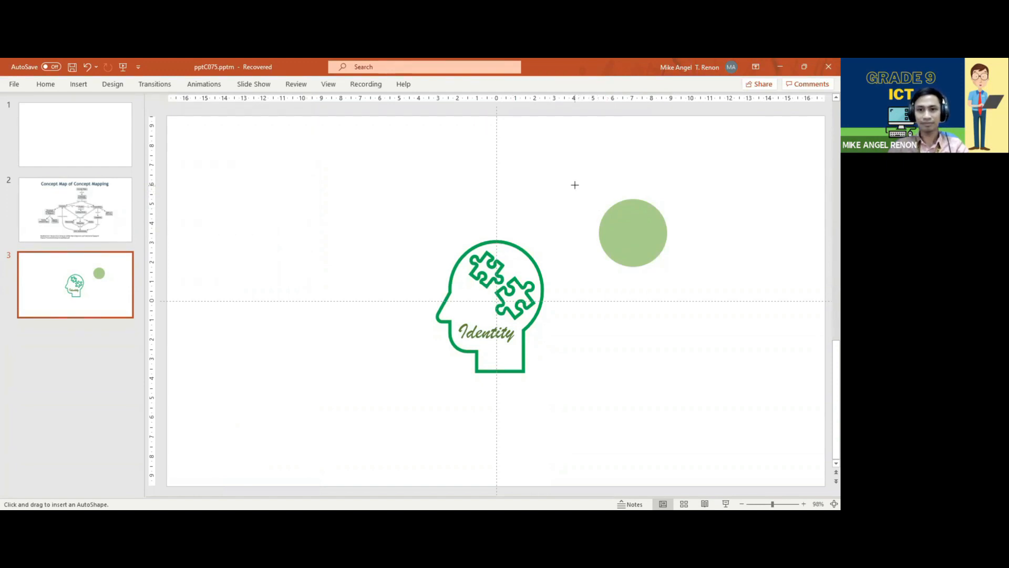
left_click_drag(584, 181, 683, 280)
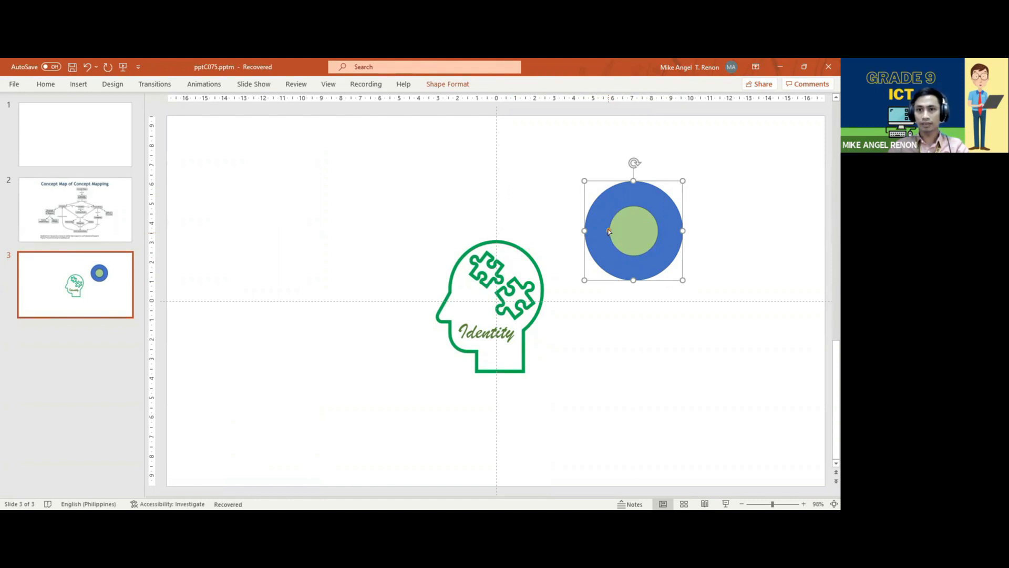
left_click_drag(609, 231, 594, 237)
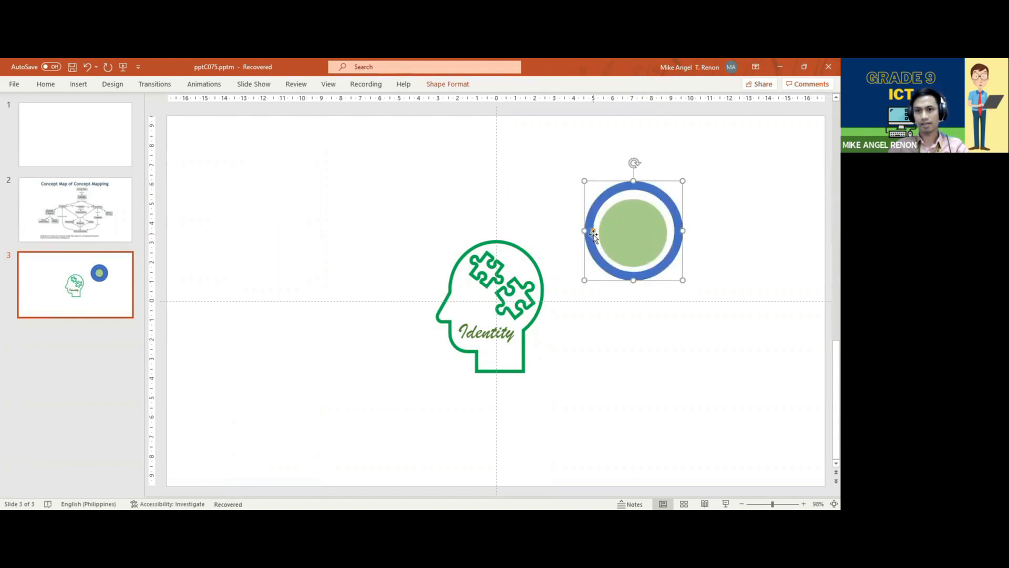
- Nudge the blue ring slightly down and left to centre it around the light green circle
left_click(642, 191)
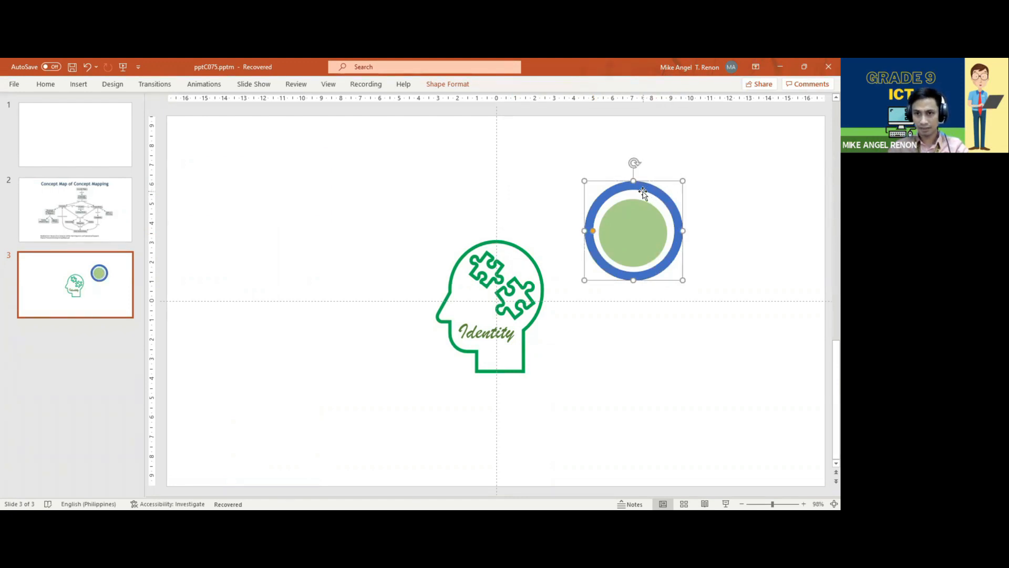
key("ctrl+Down")
key("ctrl+Down")
key("ctrl+Down")
key("ctrl+Left")
key("ctrl+Down")
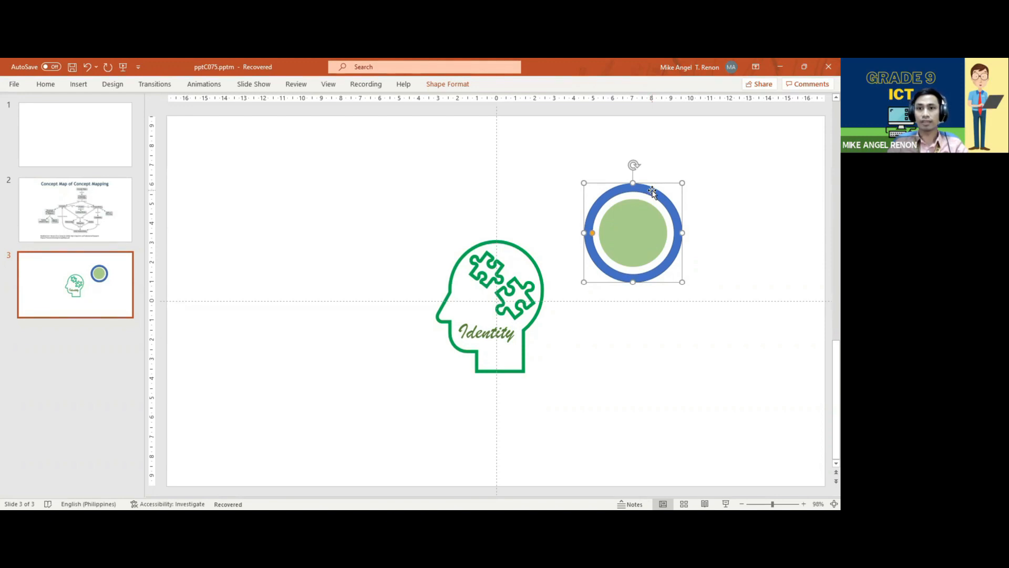
- Fill the blue ring with the same light green as the inner circle
right_click(652, 191)
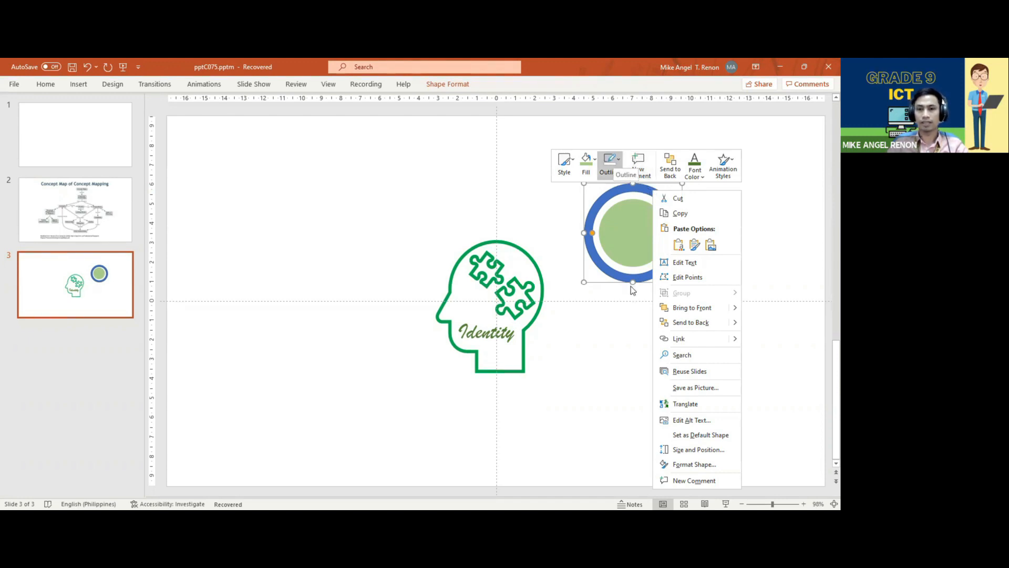
left_click(586, 167)
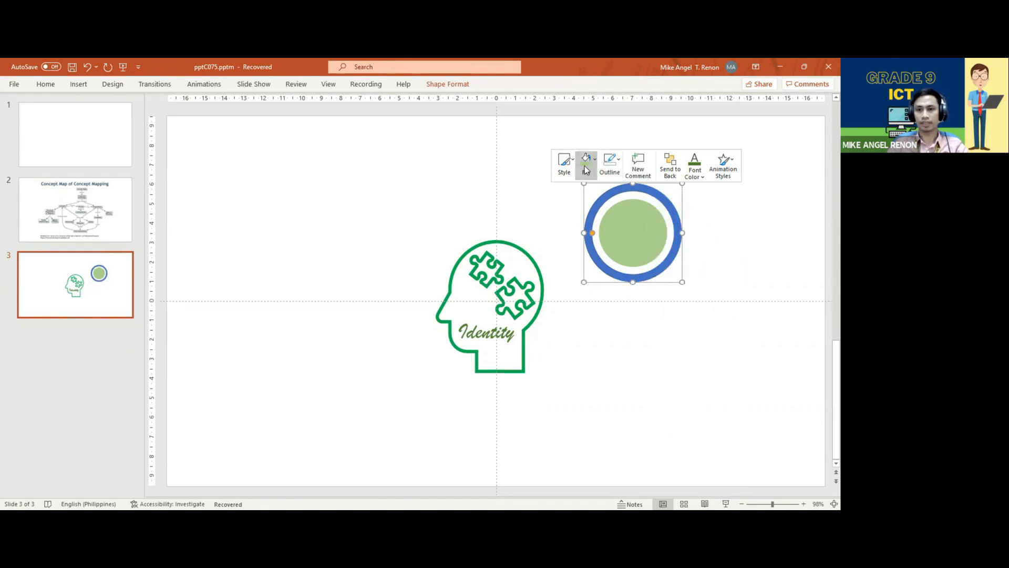
left_click(586, 167)
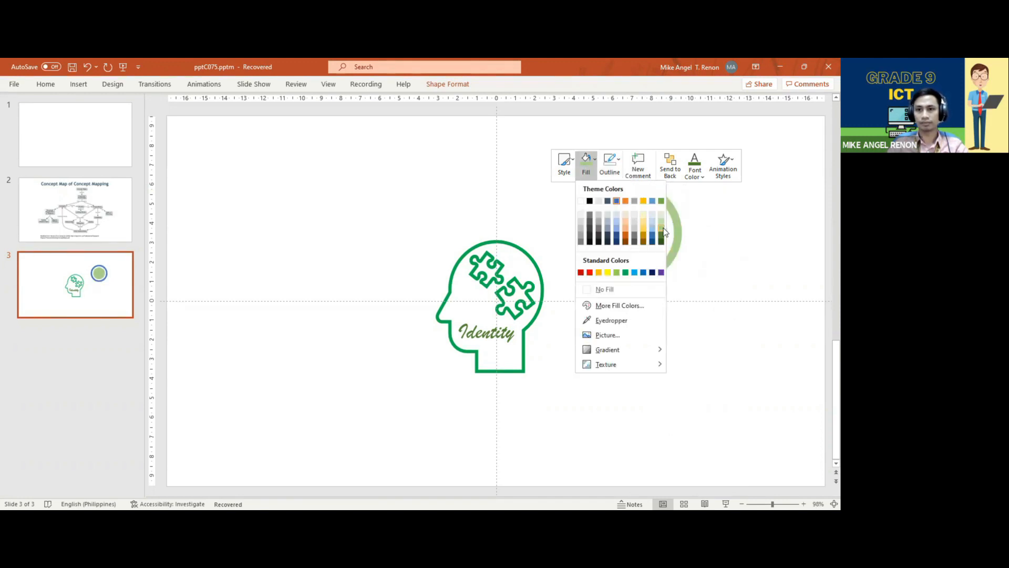
left_click(725, 232)
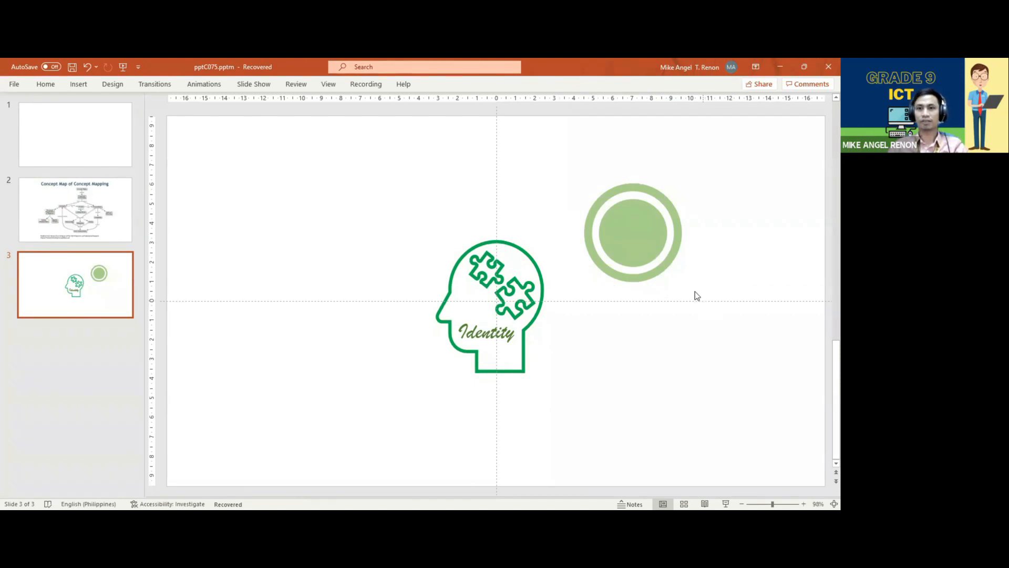
- Group the inner circle and surrounding ring into one object, undoing a trial move of the group
left_click(624, 241)
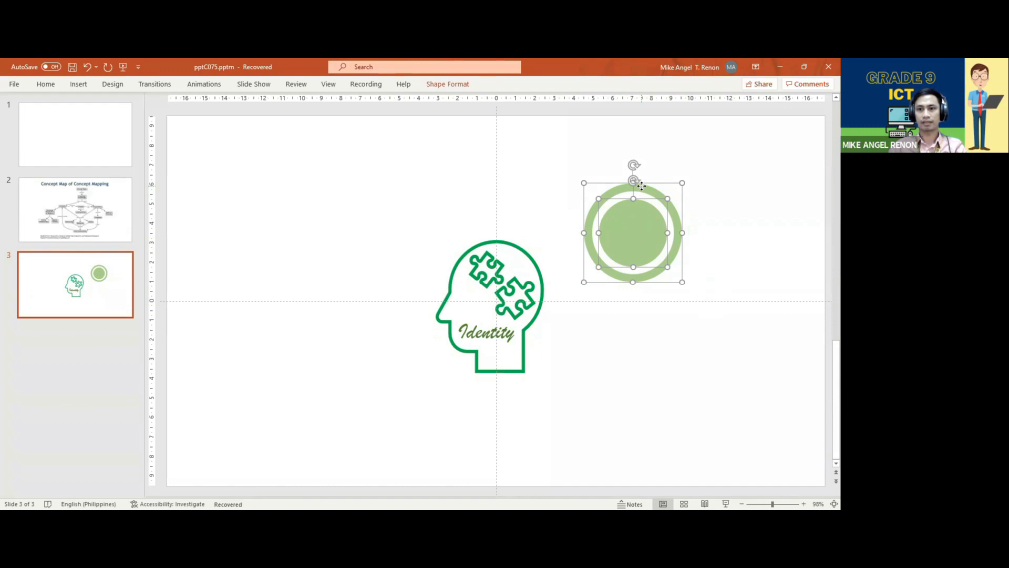
right_click(642, 186)
mouse_move(679, 260)
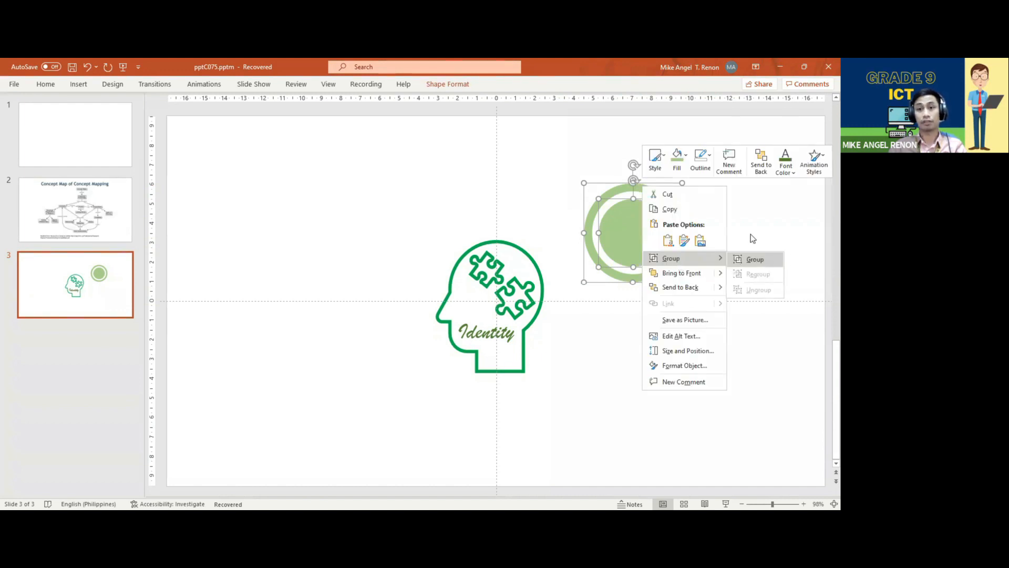
left_click(755, 260)
mouse_move(639, 242)
left_mouse_down()
mouse_move(464, 235)
mouse_move(312, 276)
mouse_move(342, 423)
mouse_move(633, 437)
mouse_move(680, 353)
mouse_move(686, 219)
mouse_move(658, 218)
mouse_move(642, 238)
left_mouse_up()
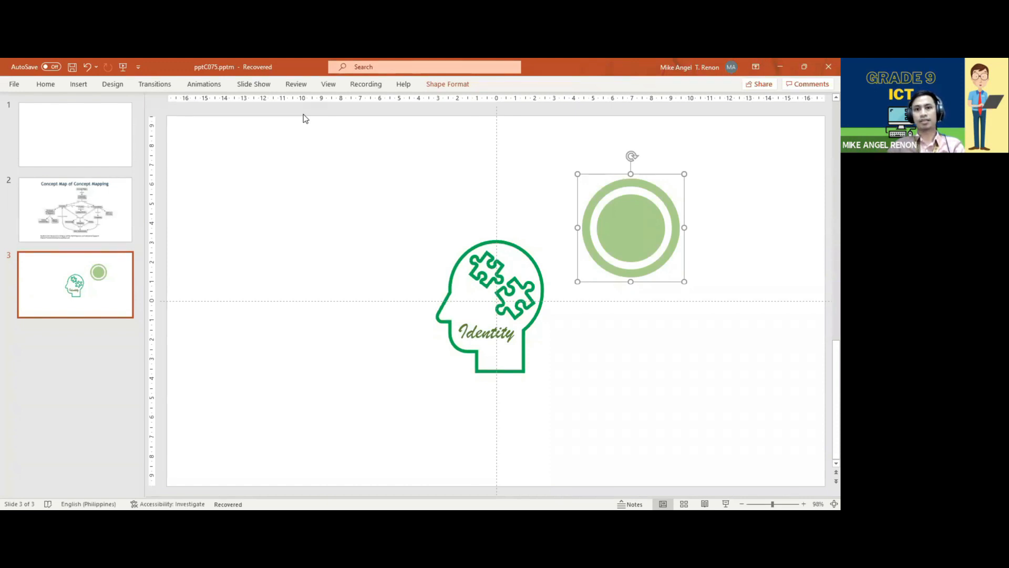
key("ctrl+z")
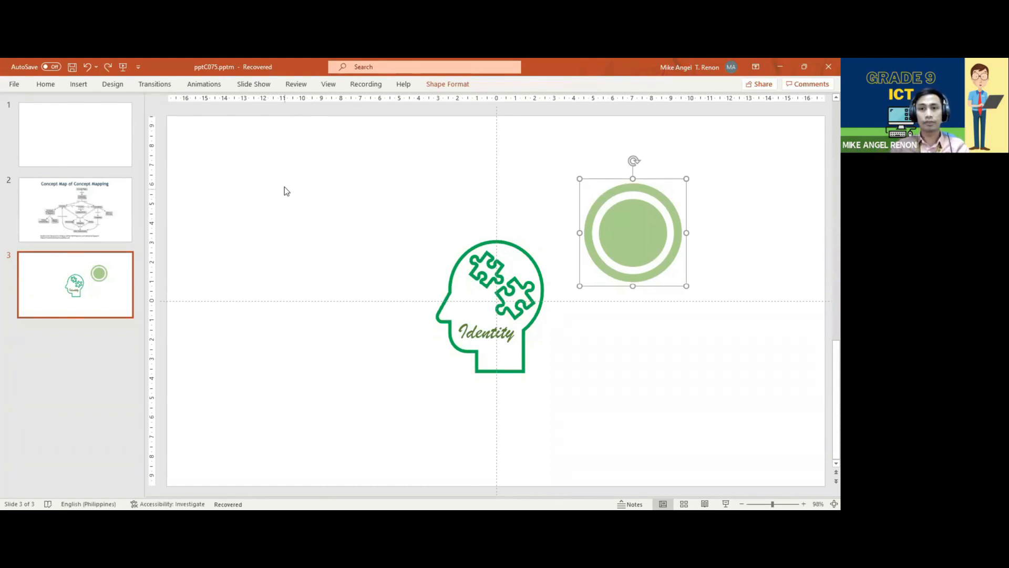
right_click(640, 233)
left_click(639, 229)
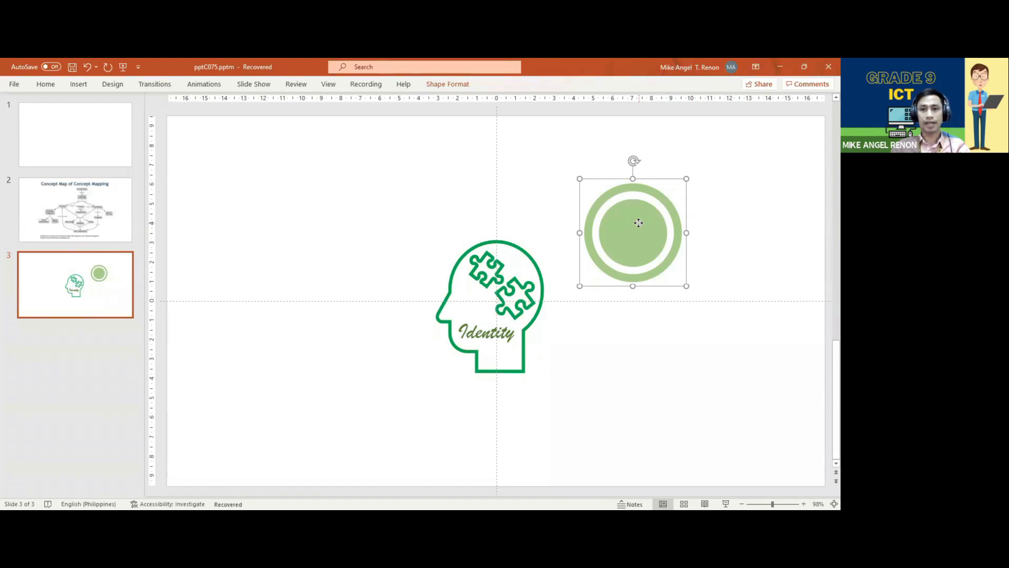
right_click(639, 225)
mouse_move(647, 296)
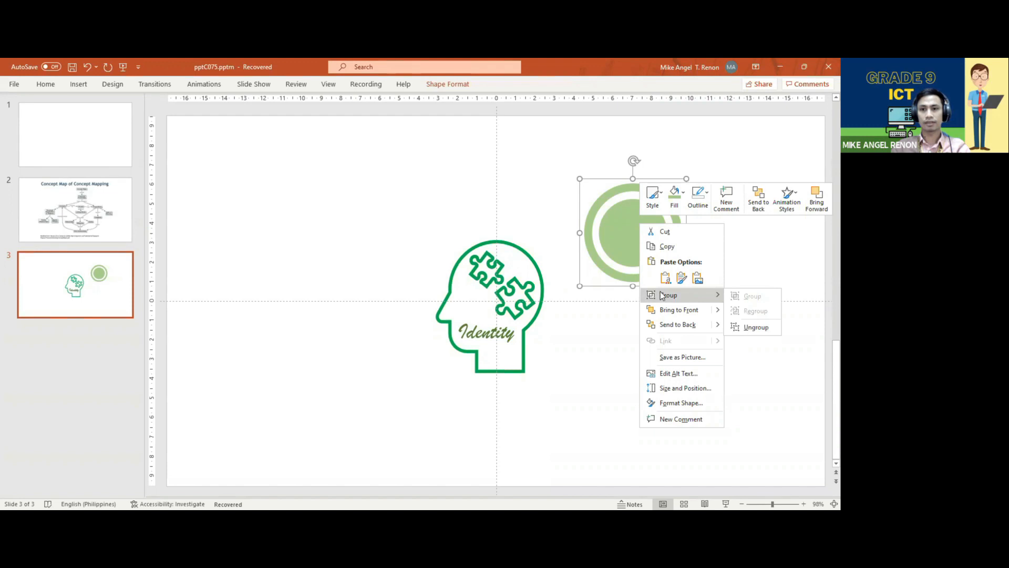
- Change only the inner circle's fill to Green, Accent 6, Darker 25%, leaving the ring's colour as it is
left_click(620, 235)
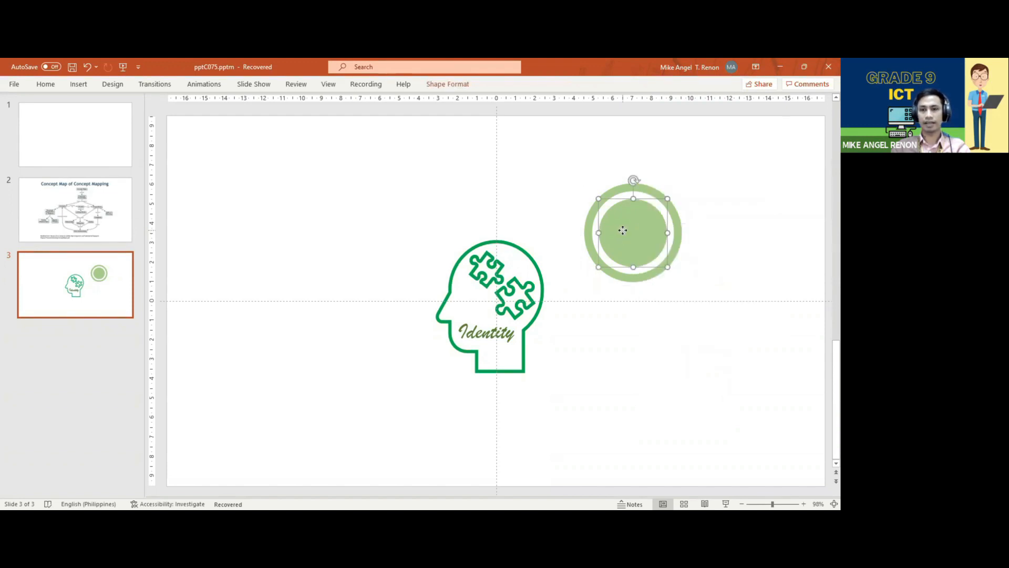
right_click(624, 211)
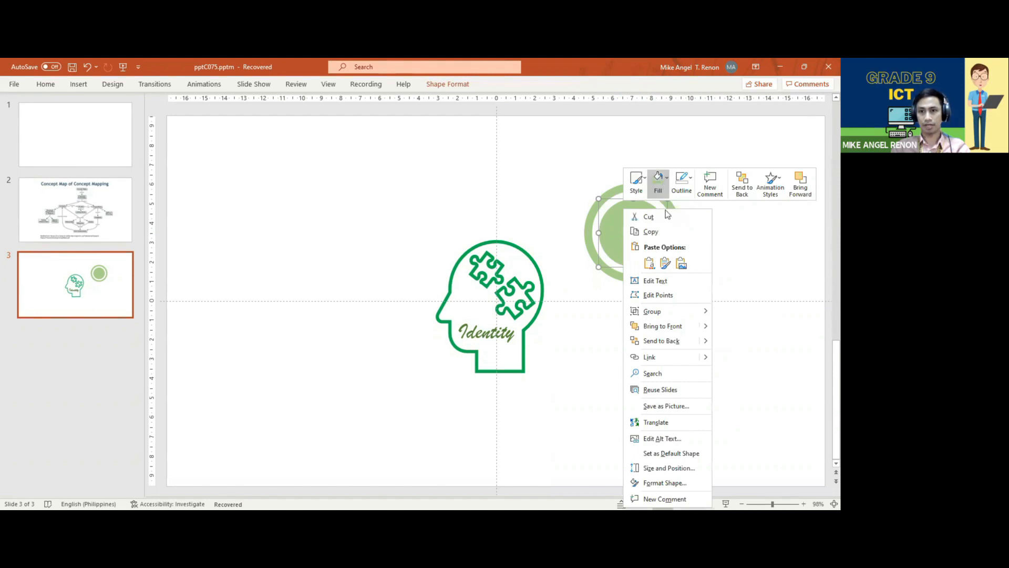
left_click(663, 183)
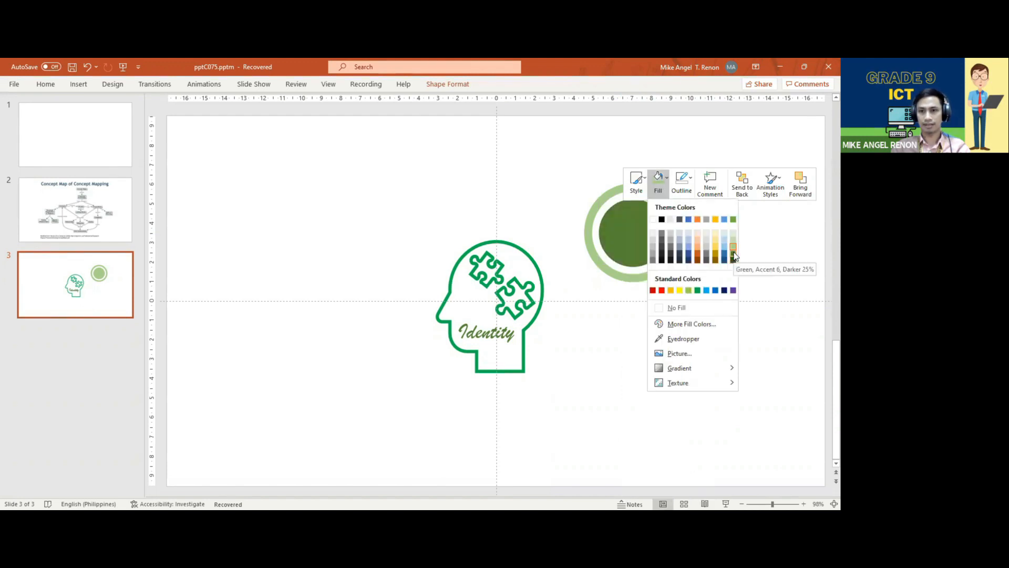
left_click(734, 256)
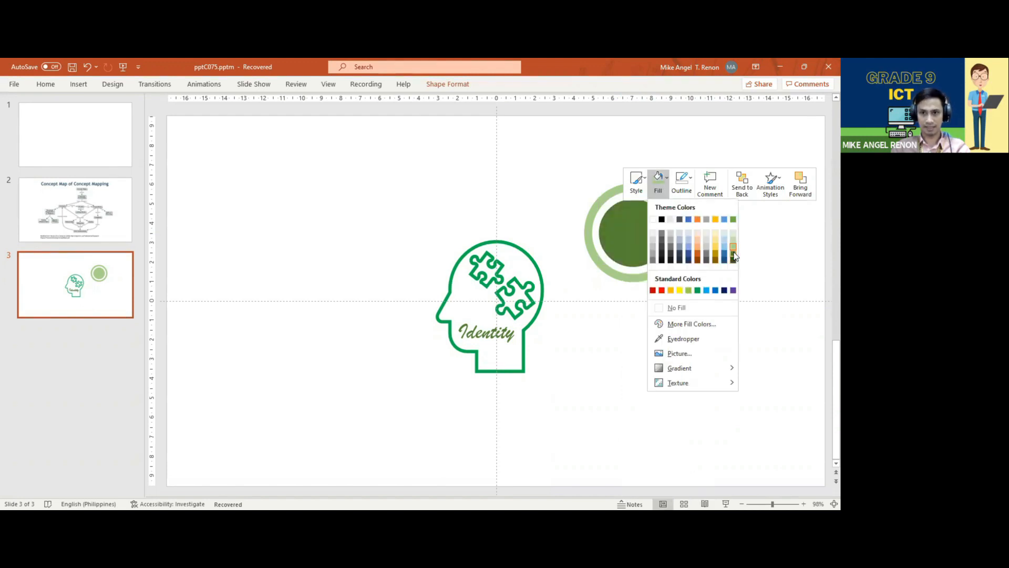
left_click(524, 187)
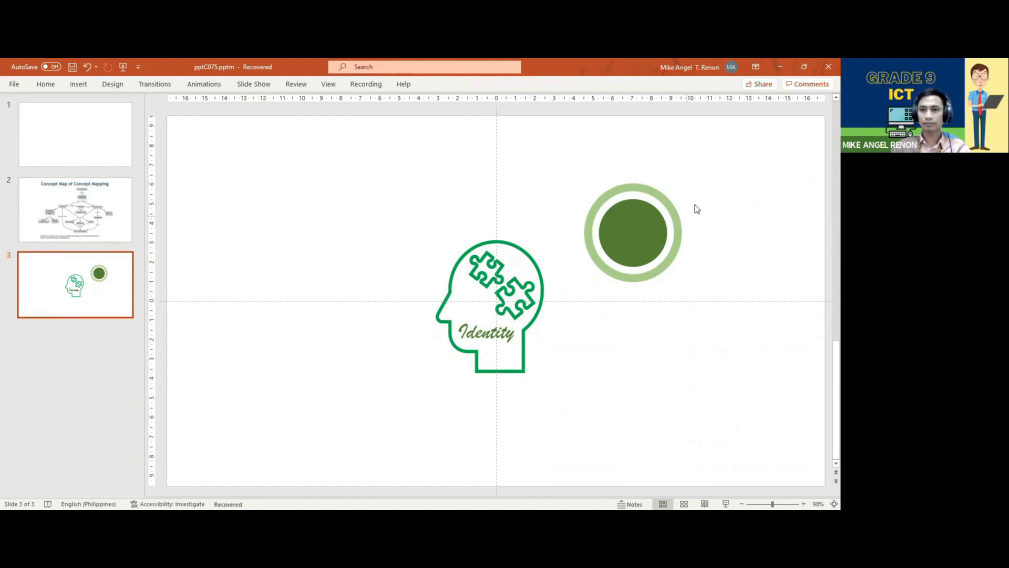
- Move the grouped circle and ring slightly upward and reduce the group's height a little
left_click(650, 225)
left_click(650, 190, "shift")
right_click(638, 237)
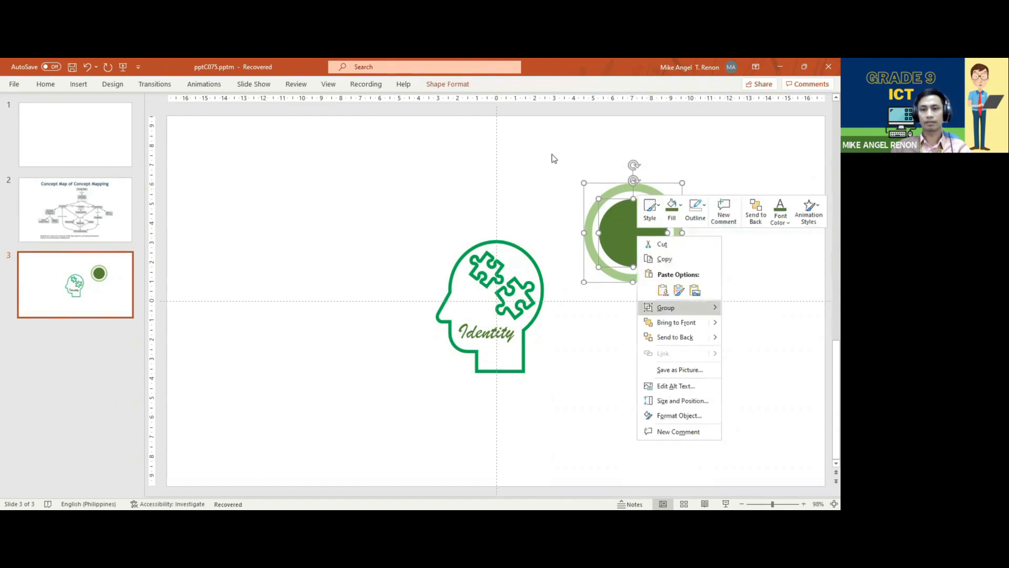
left_click_drag(627, 227, 626, 225)
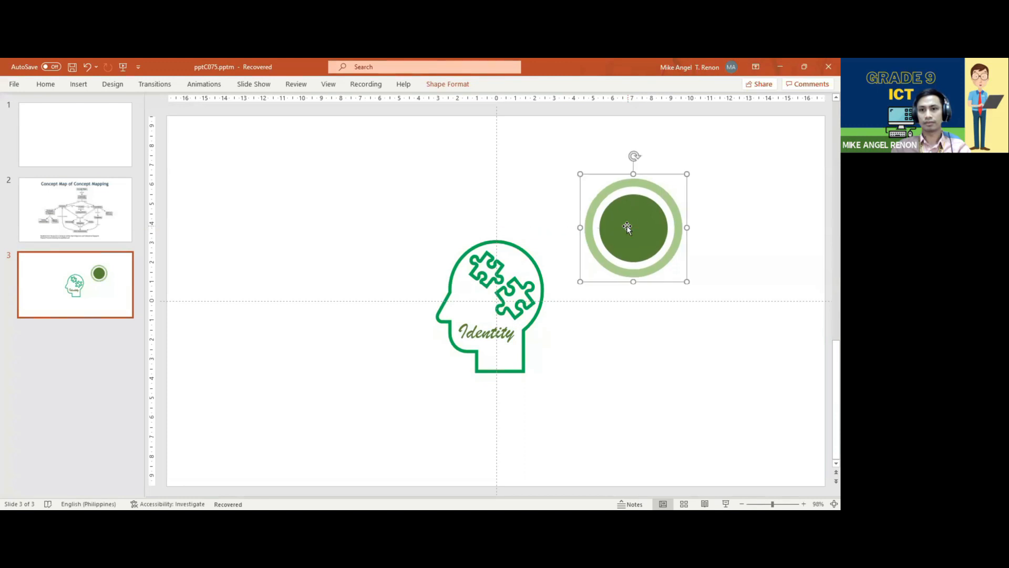
mouse_move(687, 174)
left_mouse_down()
mouse_move(726, 153)
mouse_move(682, 179)
left_mouse_up()
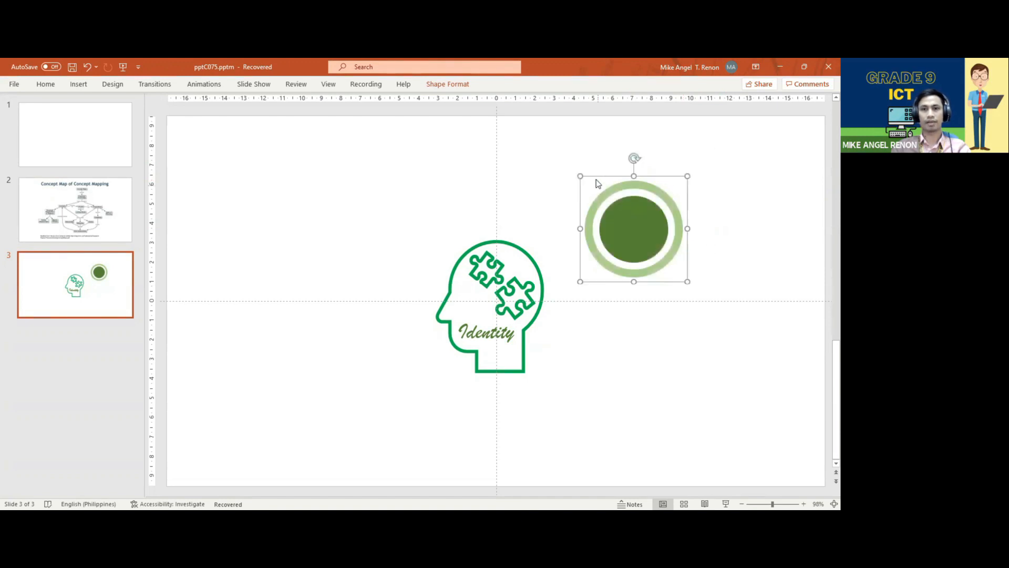
- Try placing a copy of the dark green inner circle beside the ring using the destination theme, and undo the copy
left_click(635, 219)
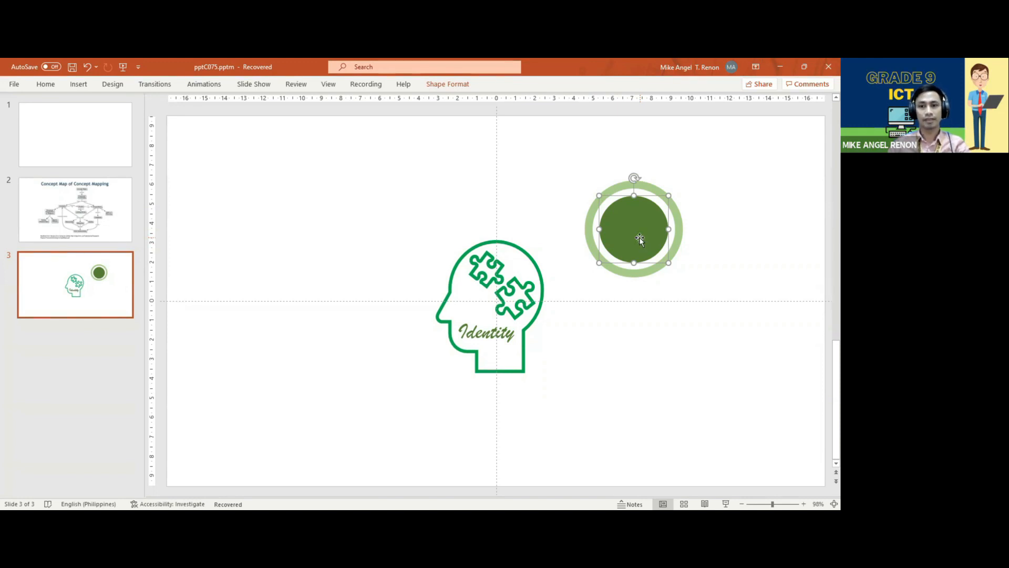
right_click(640, 240)
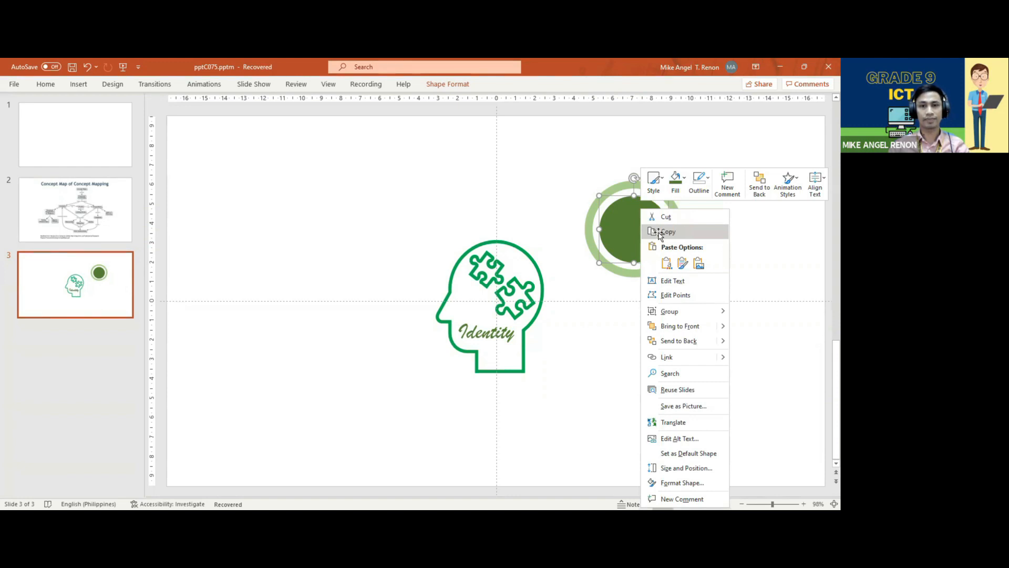
right_click(724, 207)
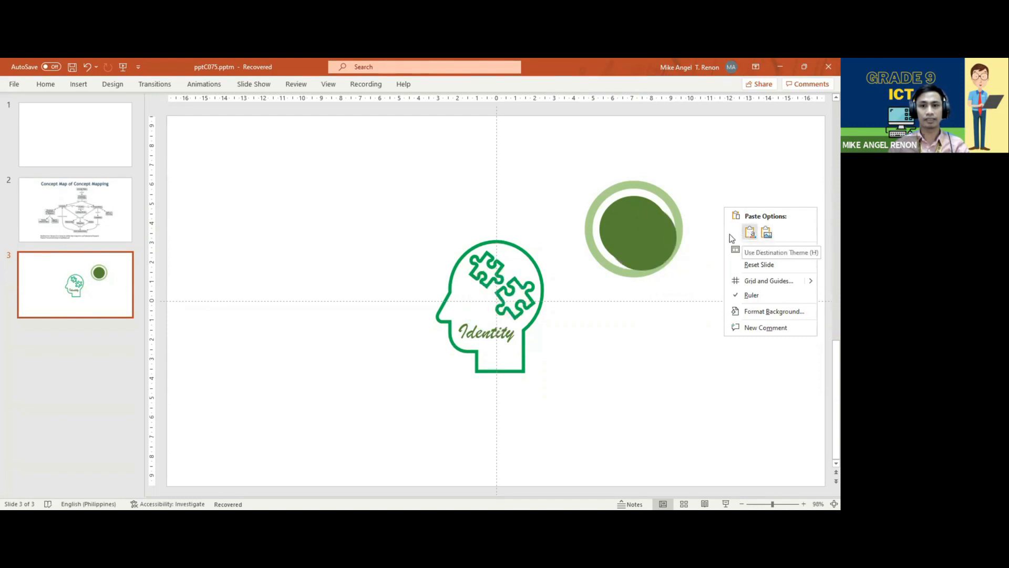
left_click(750, 233)
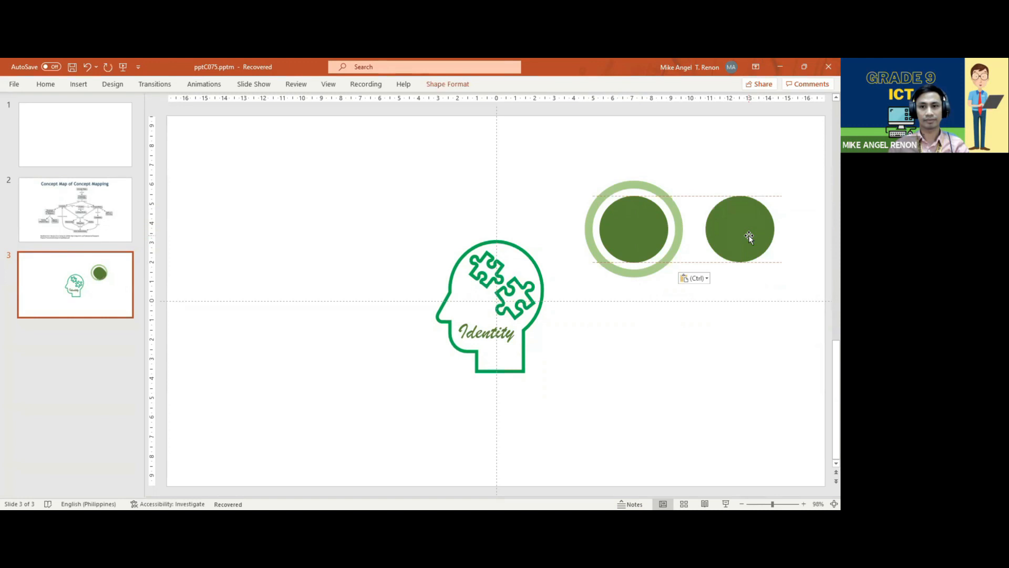
left_click(559, 159)
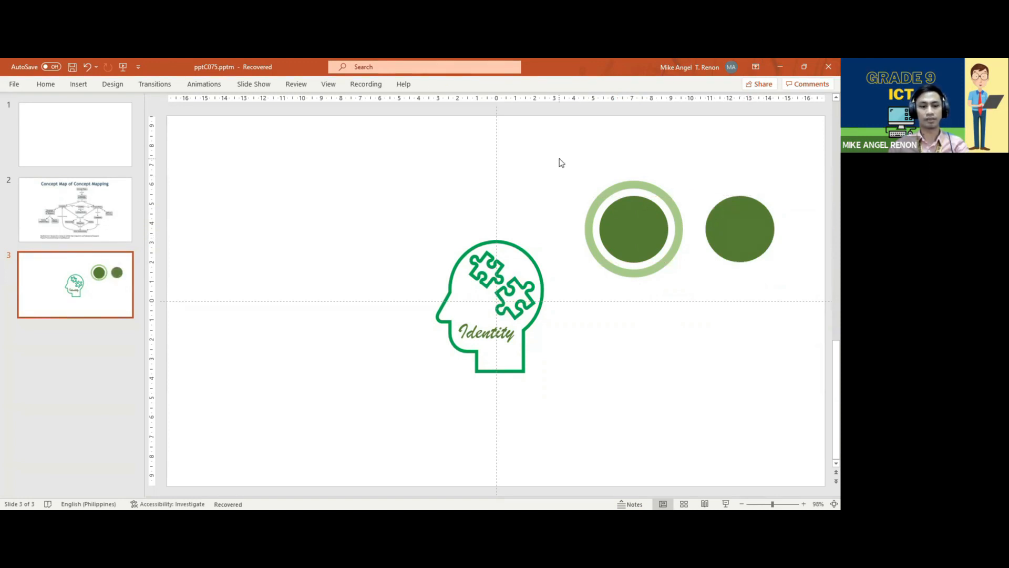
key("ctrl+z")
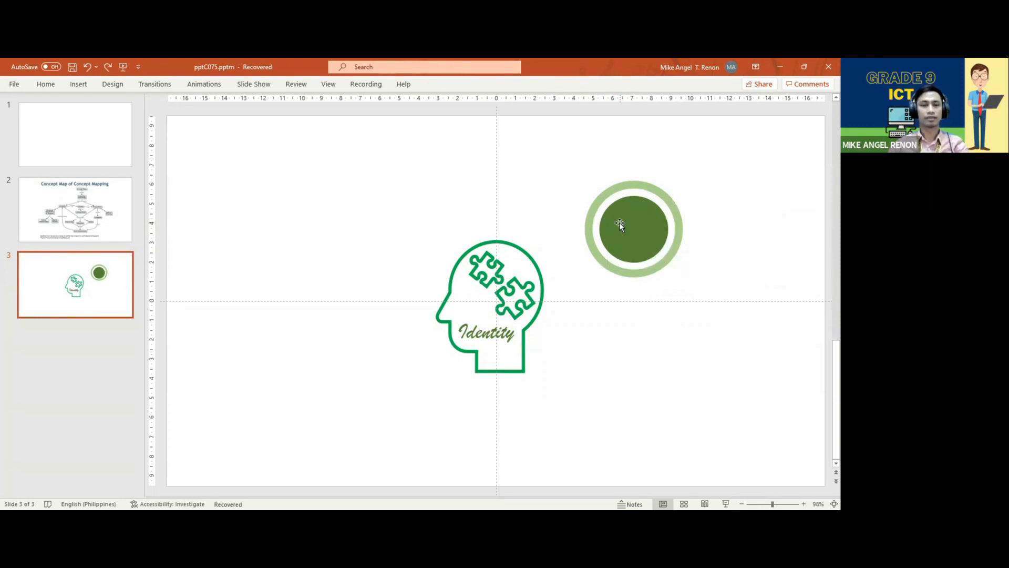
- Paste three copies of the dark green inner circle, placing one above the ring and two on its side away from the head
left_click(624, 222)
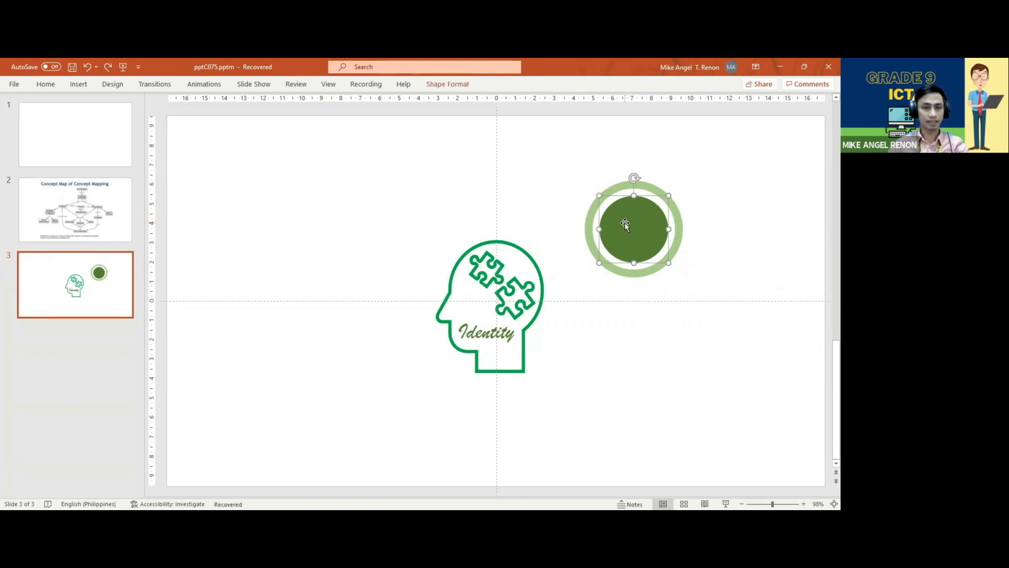
left_click(729, 216)
key("ctrl+v")
left_click_drag(655, 235, 781, 253)
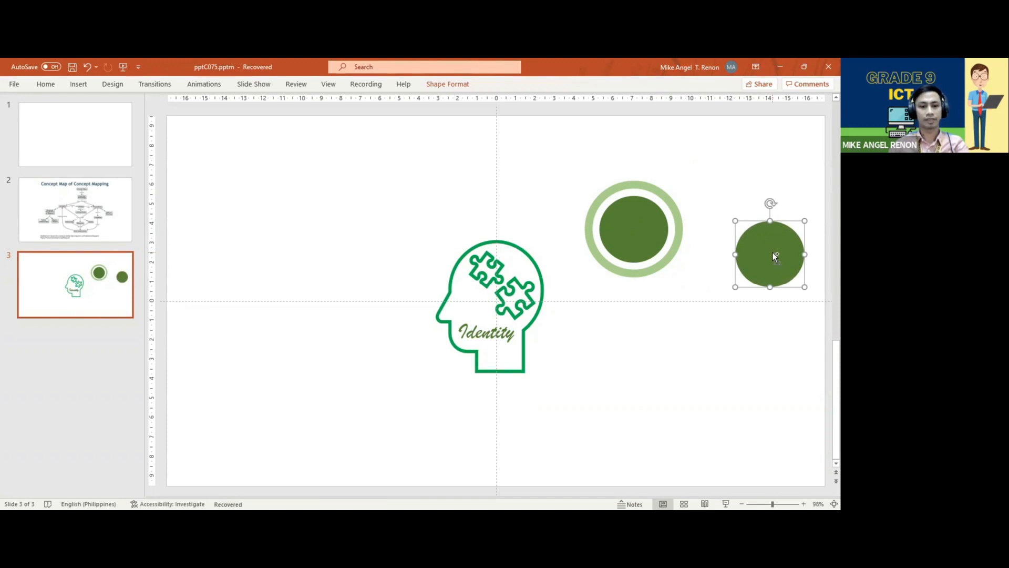
key("ctrl+v")
left_click_drag(774, 256, 663, 152)
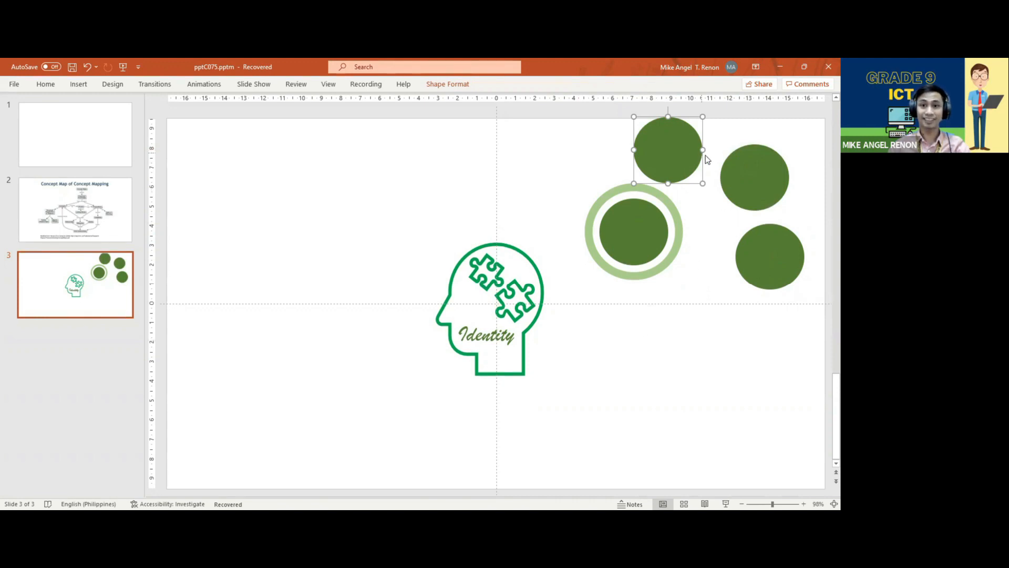
left_click(691, 331)
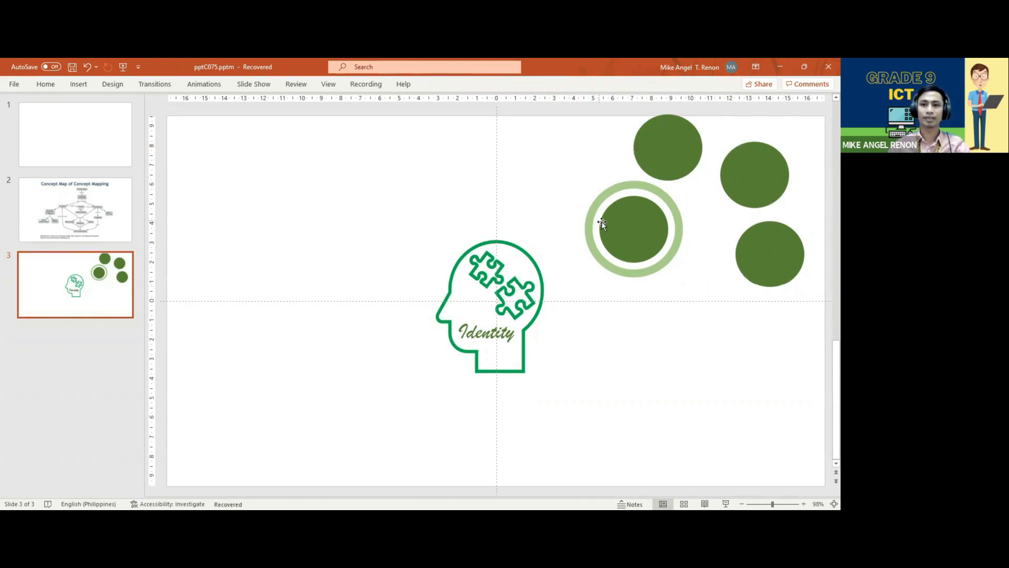
- Select the inner circle together with its ring and move them slightly down and closer to the head
left_click(631, 227)
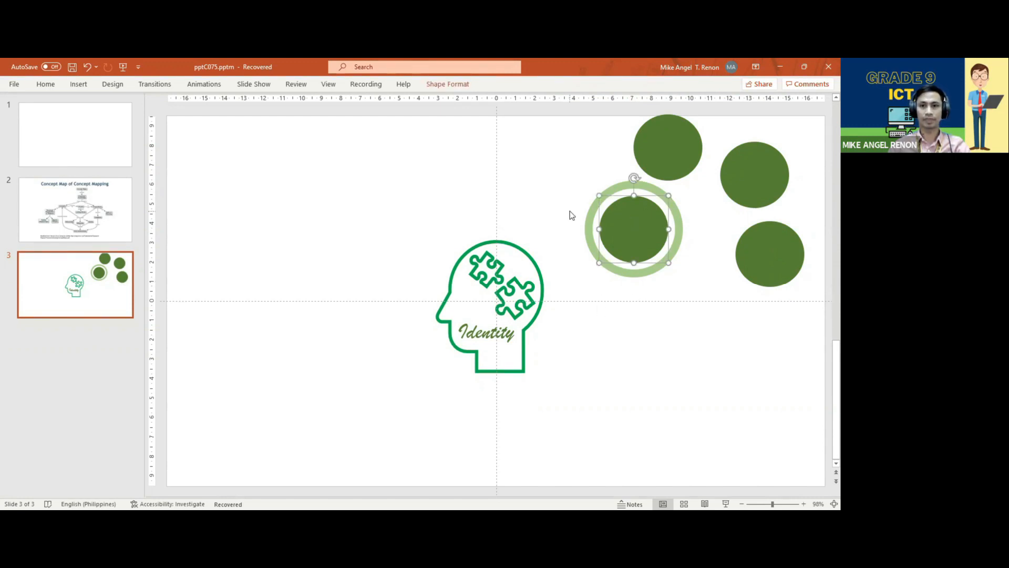
left_click(649, 187, "shift")
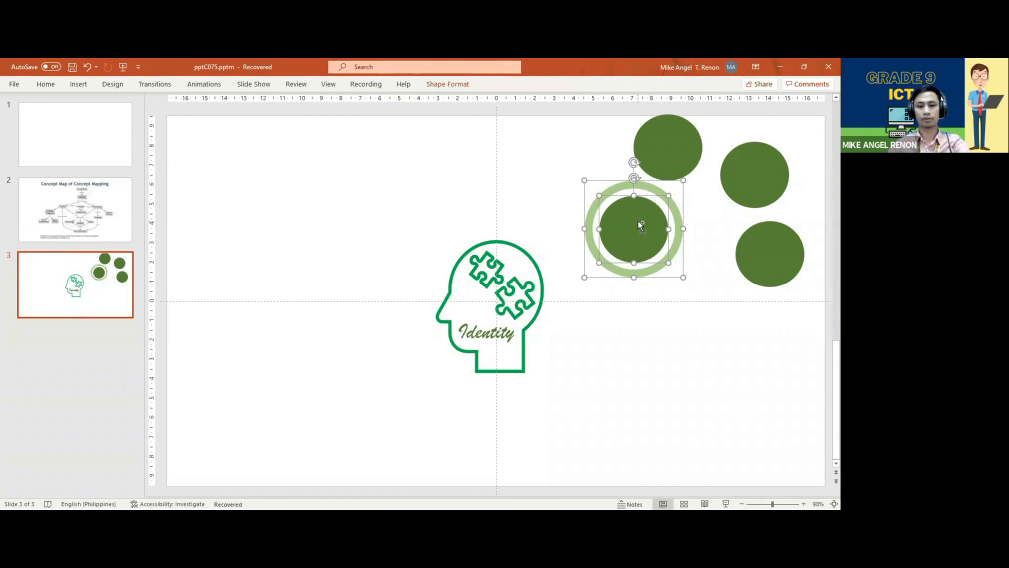
left_click_drag(639, 224, 621, 237)
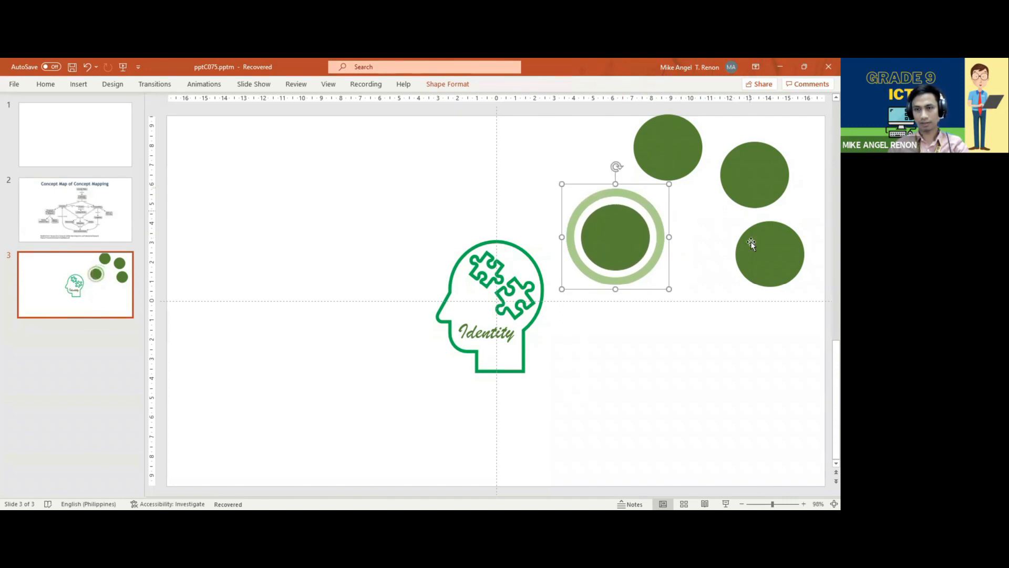
- Spread the three plain circles around the ringed circle: one above left, one above right and one to the lower right
left_click_drag(757, 264, 734, 274)
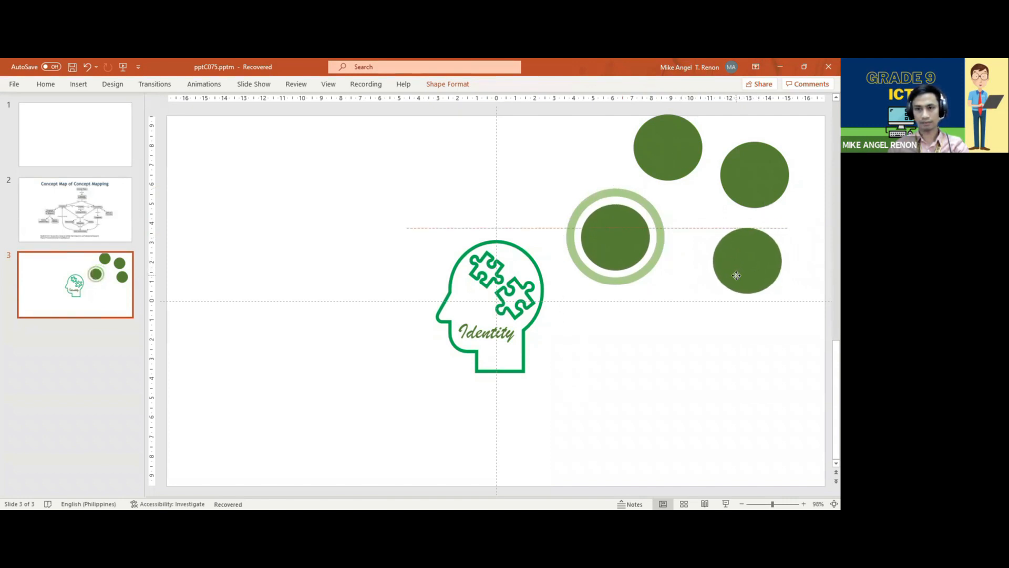
left_click_drag(768, 180, 782, 194)
left_click_drag(669, 150, 560, 151)
left_click_drag(747, 181, 704, 152)
left_click(762, 259)
left_click_drag(762, 260, 770, 261)
- Even out the node spacing by shifting the ringed circle slightly away from the head and nudging the three plain circles around it
left_click_drag(637, 237, 647, 231)
left_click_drag(738, 146, 746, 149)
left_click_drag(578, 156, 574, 162)
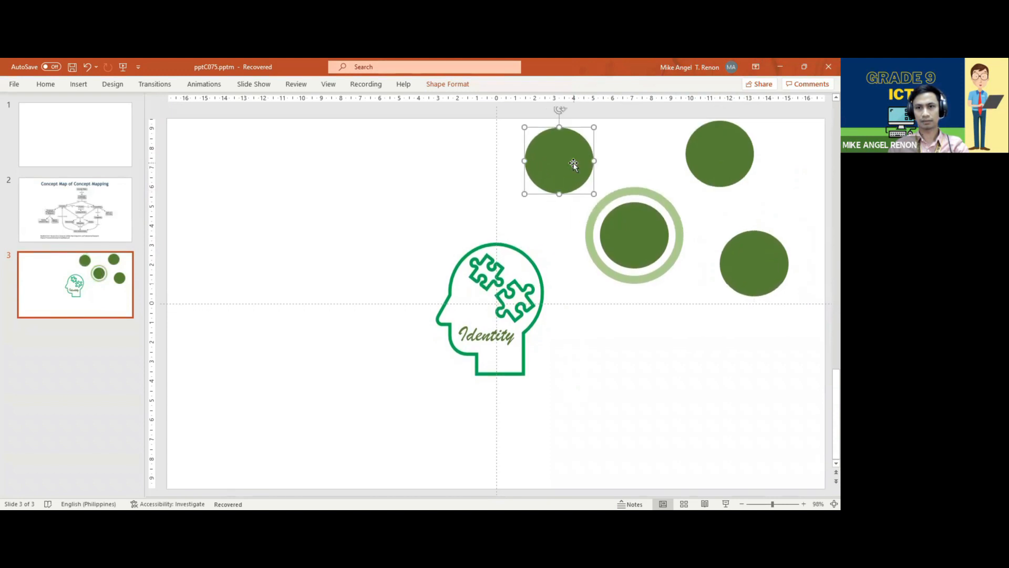
left_click_drag(718, 156, 717, 161)
left_click_drag(762, 248, 761, 256)
left_click(402, 221)
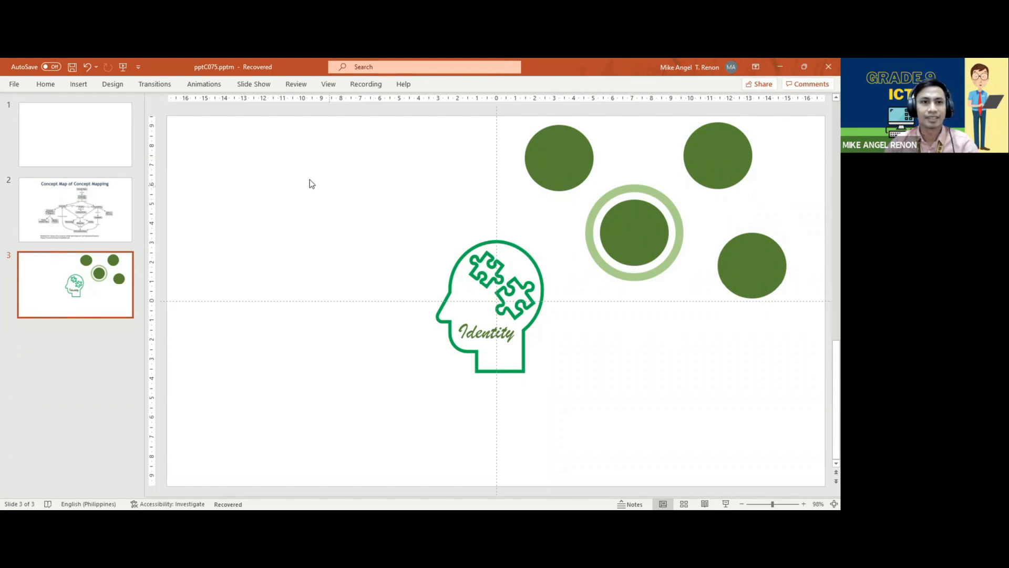
- Add the text "First Concept" inside the ringed dark green circle
left_click(83, 86)
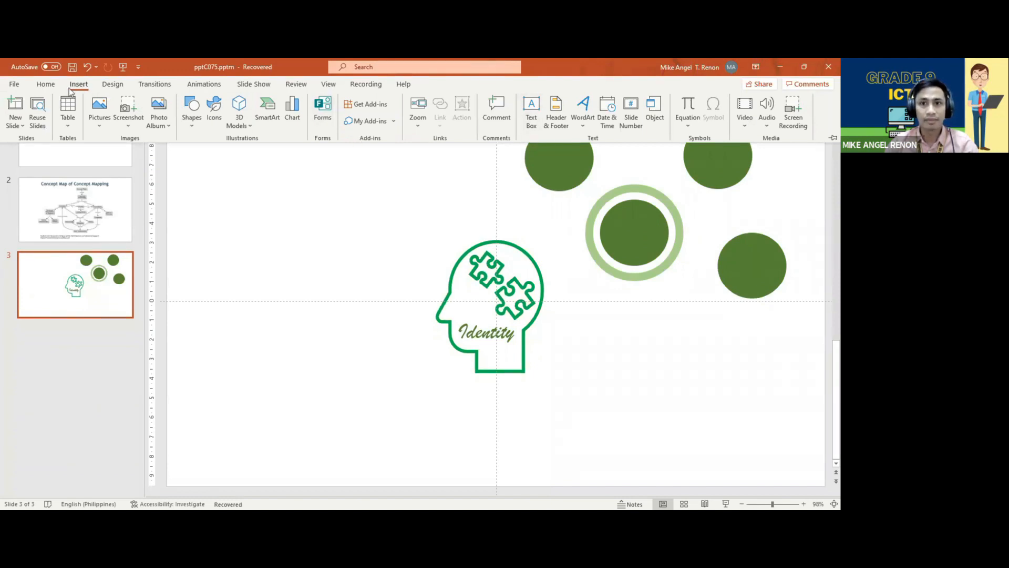
left_click(537, 113)
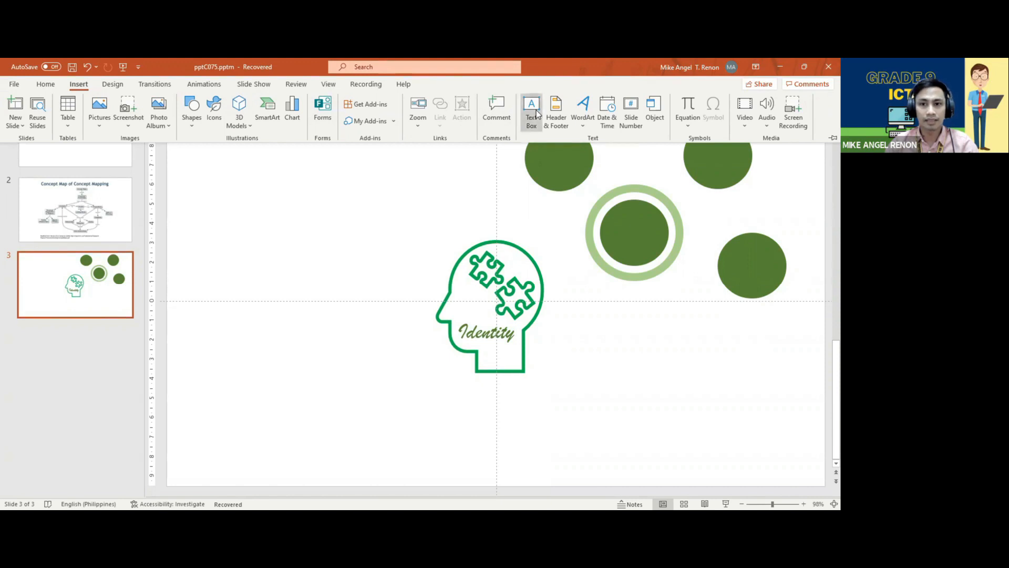
left_click(612, 231)
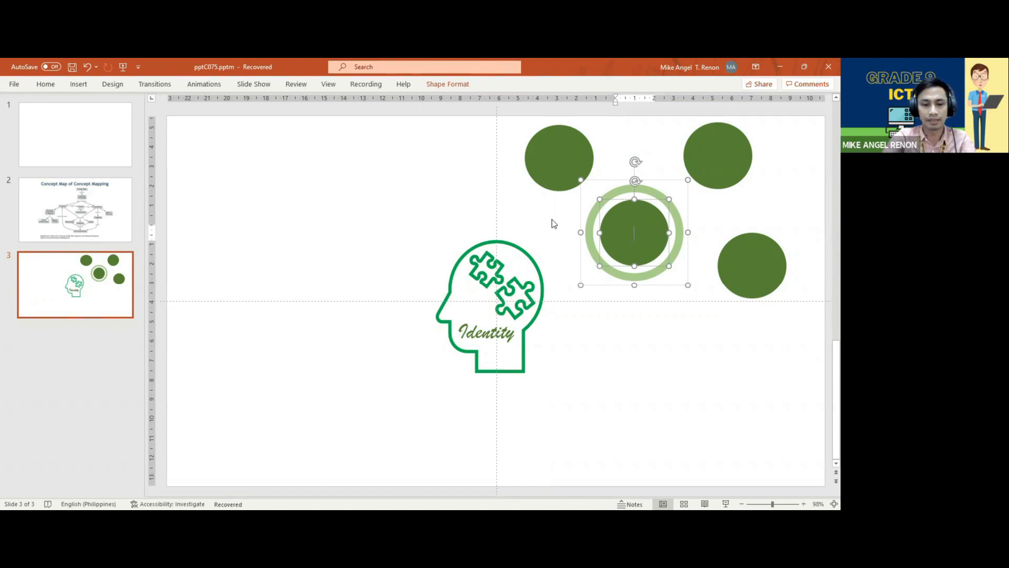
type("First")
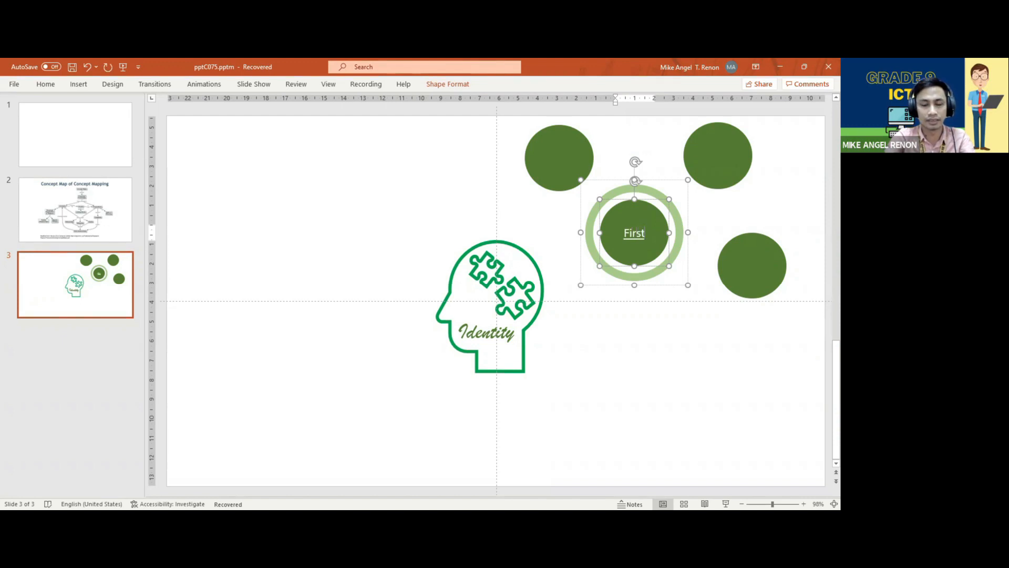
type(" Concept")
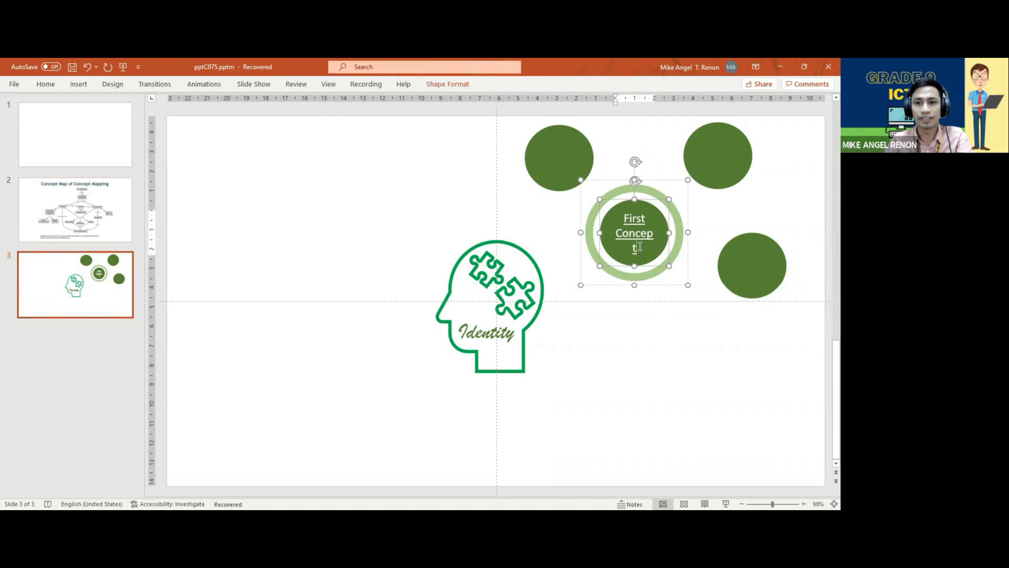
- Change the font of the "First Concept" label to Brush Script MT
left_click_drag(639, 246, 626, 222)
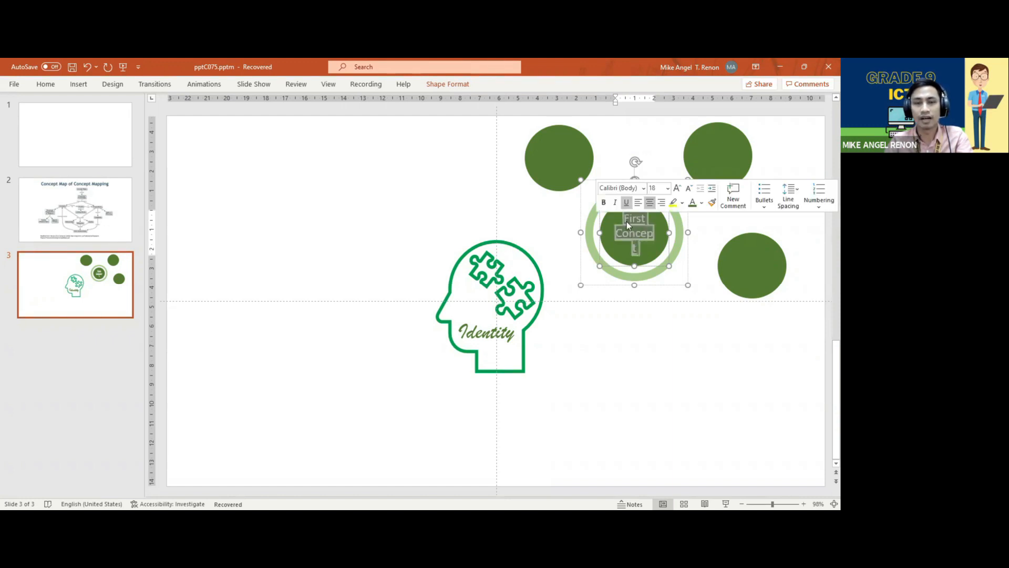
left_click(642, 189)
left_click(655, 259)
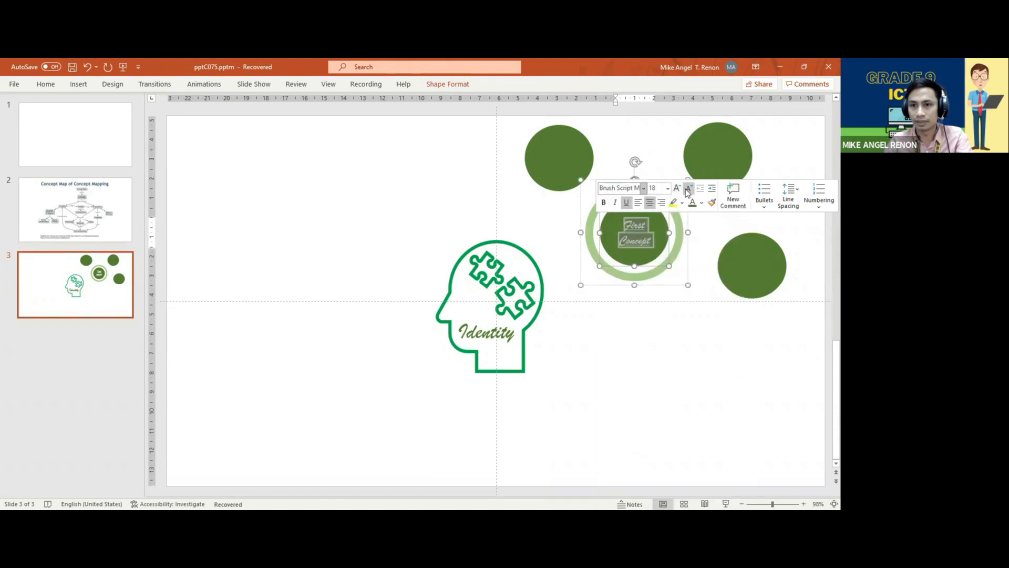
left_click(676, 400)
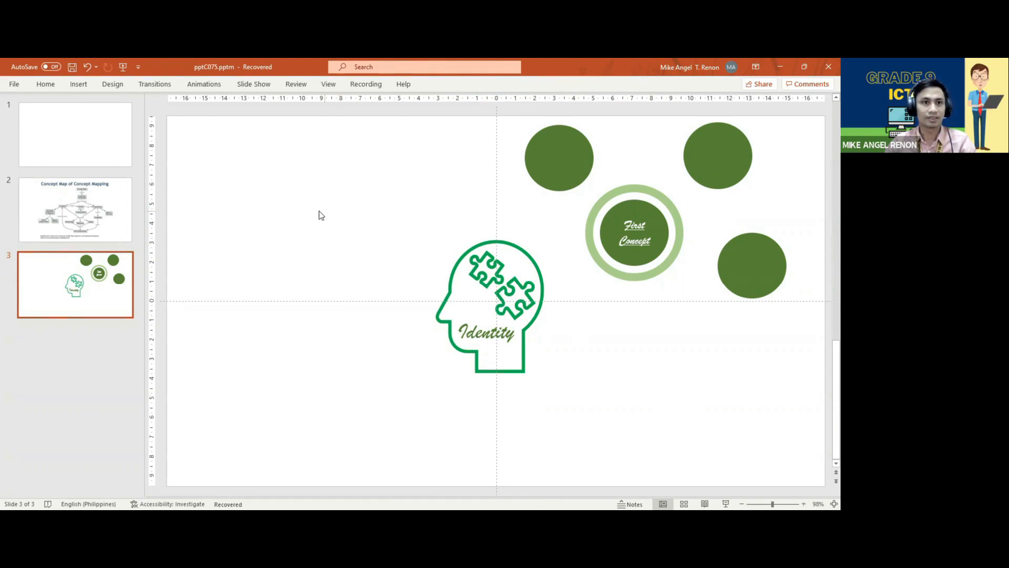
- Open the gallery of insertable shapes that includes the line shapes
left_click(79, 85)
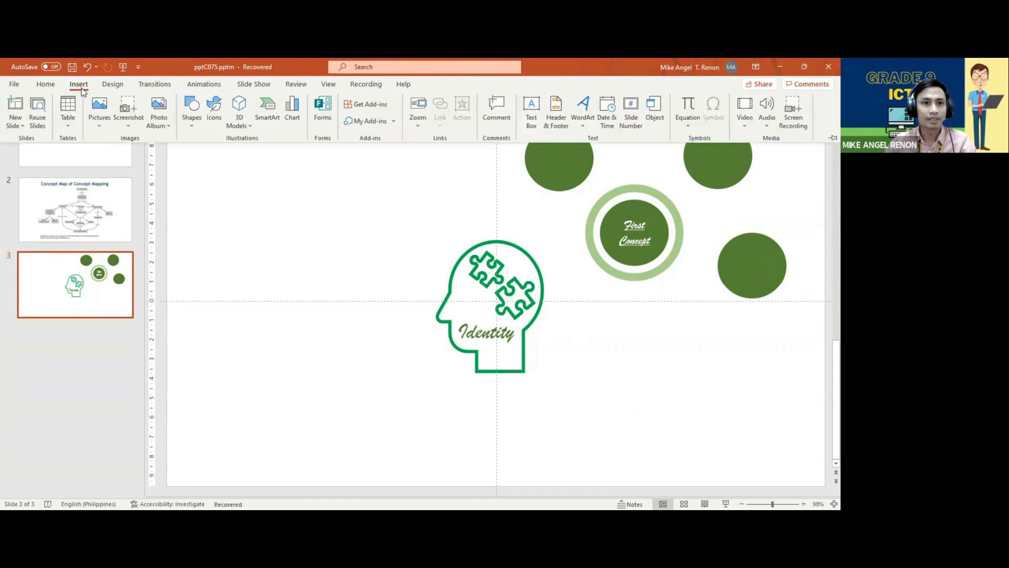
left_click(191, 116)
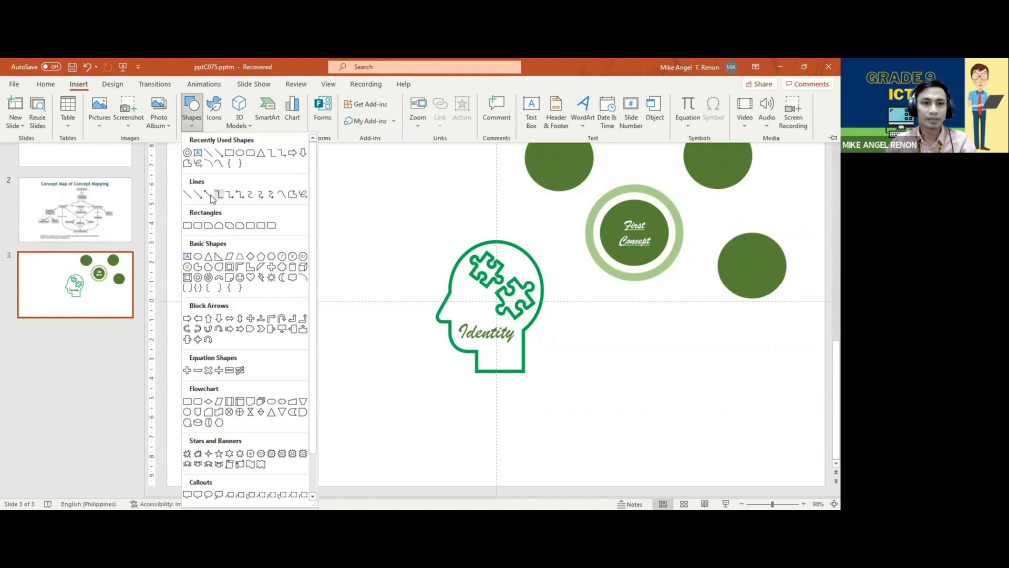